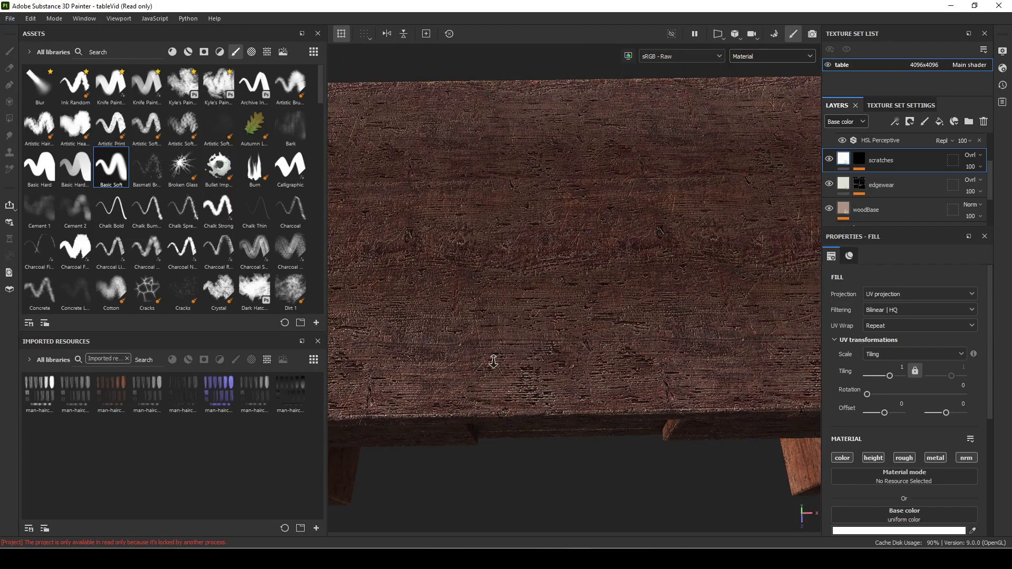
Add a new paint layer, Layer 1, and set its Base color blend mode to Passthrough.
mouse_move(607, 382)
alt+right_down()
mouse_move(544, 335)
mouse_move(582, 382)
alt+right_up()
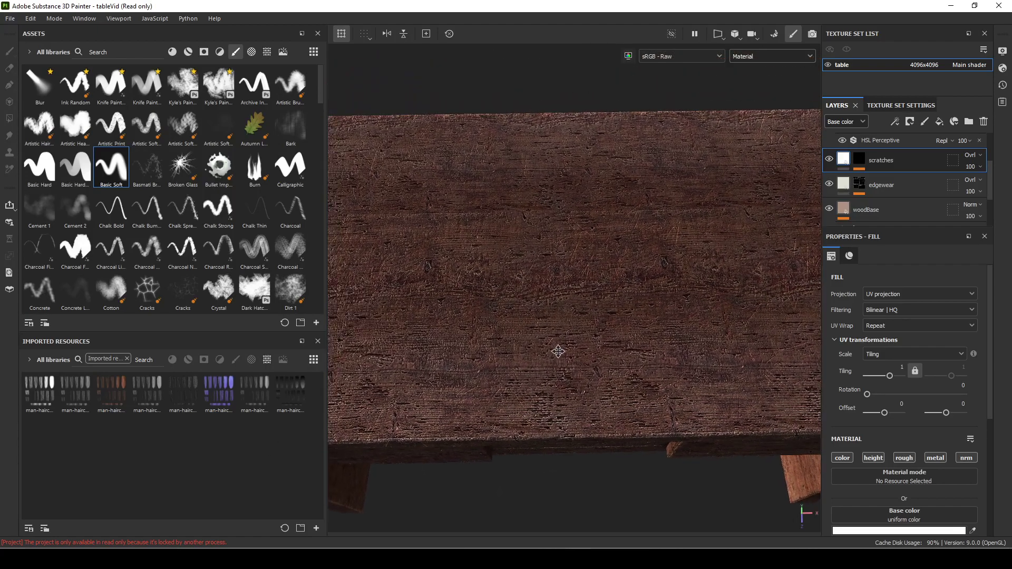
mouse_move(515, 384)
alt+right_down()
mouse_move(615, 415)
mouse_move(678, 372)
alt+right_up()
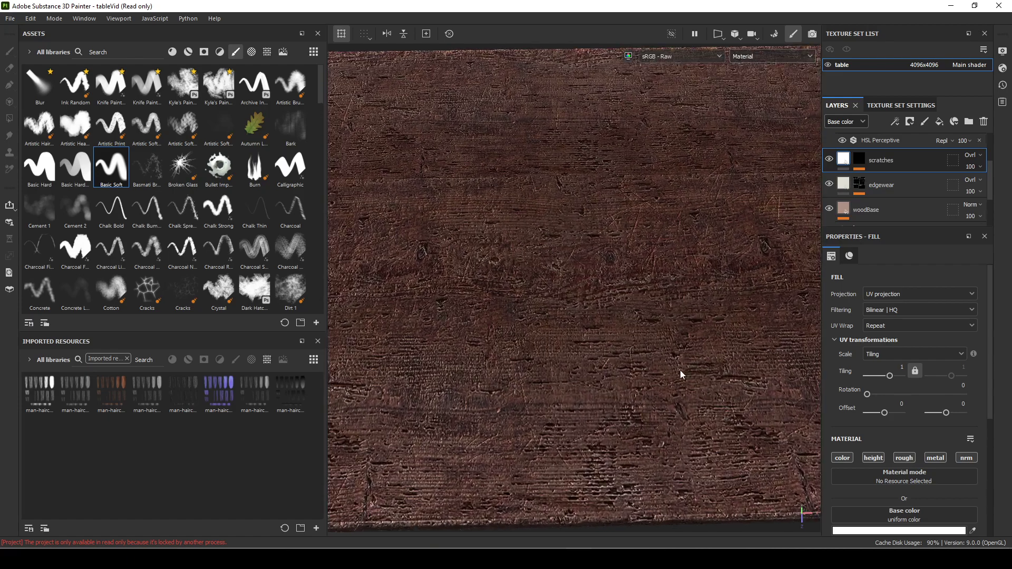
mouse_move(640, 368)
alt+middle_down()
mouse_move(667, 419)
mouse_move(648, 425)
mouse_move(657, 432)
mouse_move(651, 477)
alt+middle_up()
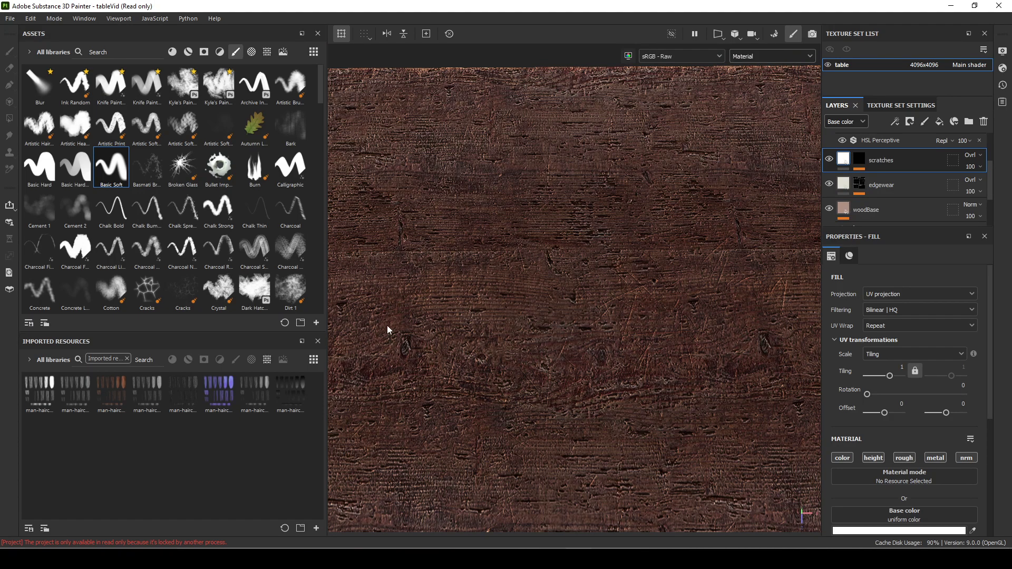
mouse_move(442, 365)
alt+mouse_down()
mouse_move(514, 372)
mouse_move(712, 351)
mouse_move(551, 340)
mouse_move(693, 334)
mouse_move(327, 343)
mouse_move(625, 332)
mouse_move(355, 324)
mouse_move(923, 334)
alt+mouse_up()
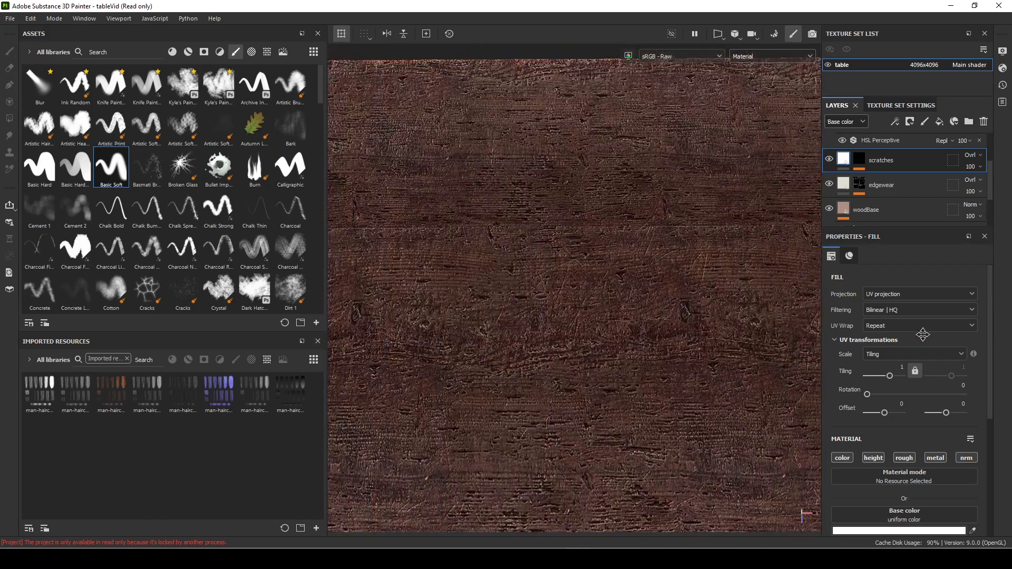
alt+drag(677, 324, 748, 319)
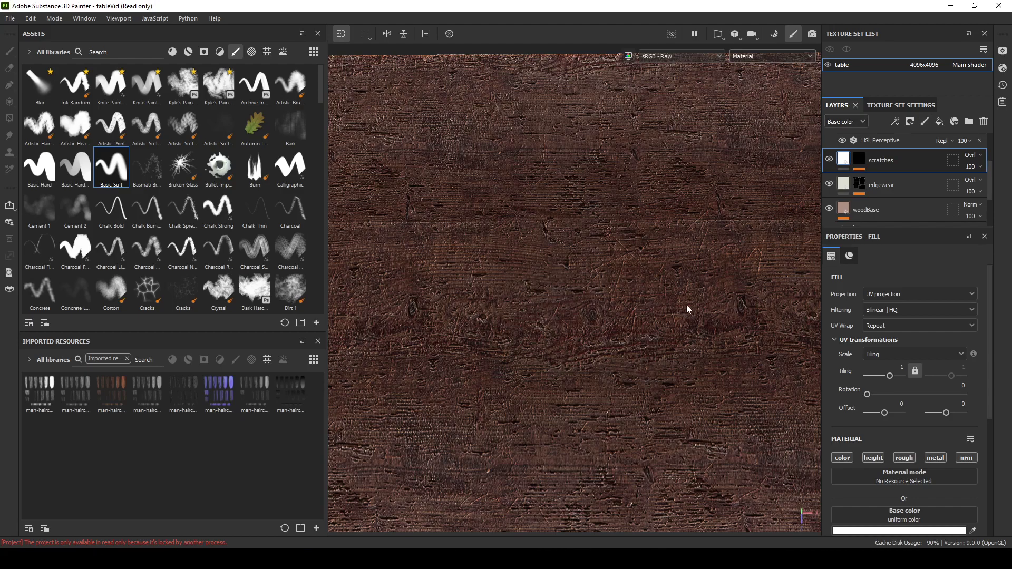
click(924, 122)
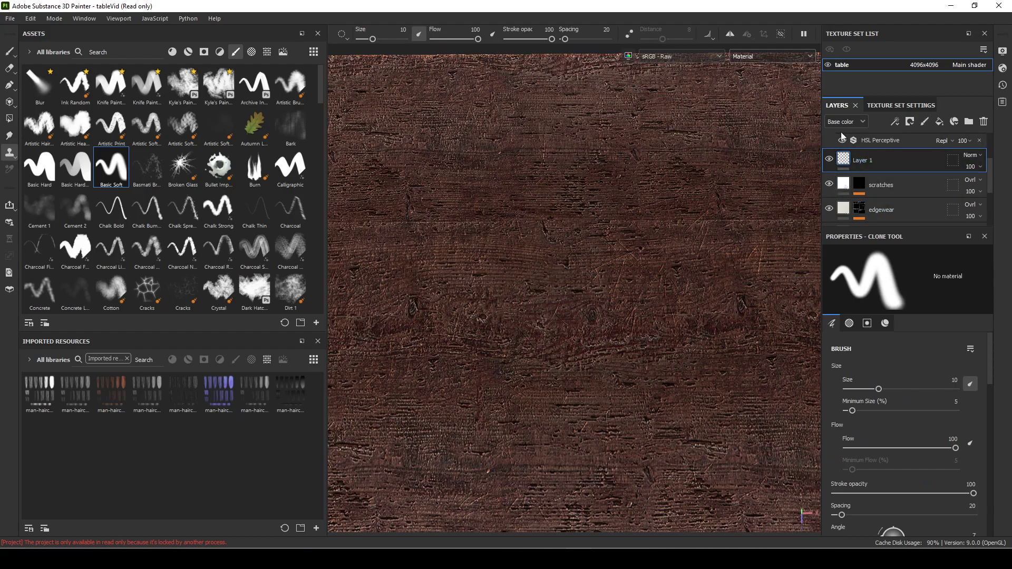
click(974, 159)
click(974, 177)
Set Layer 1's blend mode to Passthrough in the Height and Roughness channels.
click(862, 121)
click(854, 145)
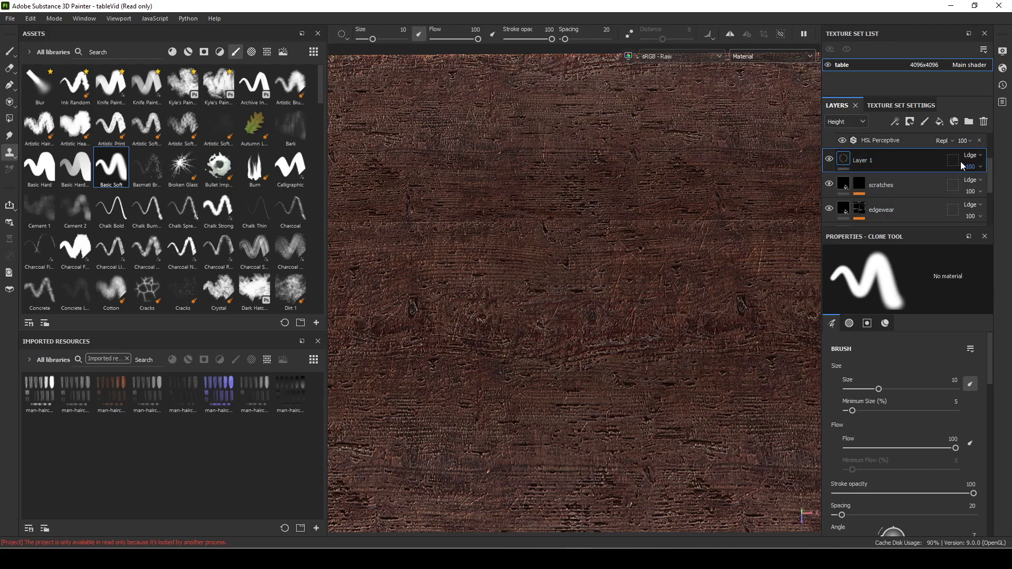
click(973, 156)
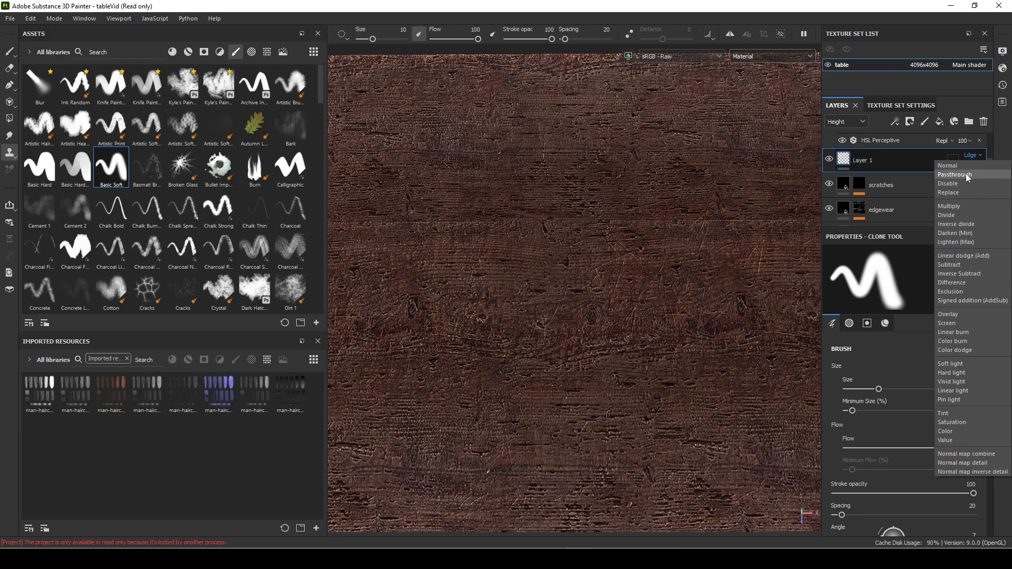
click(966, 173)
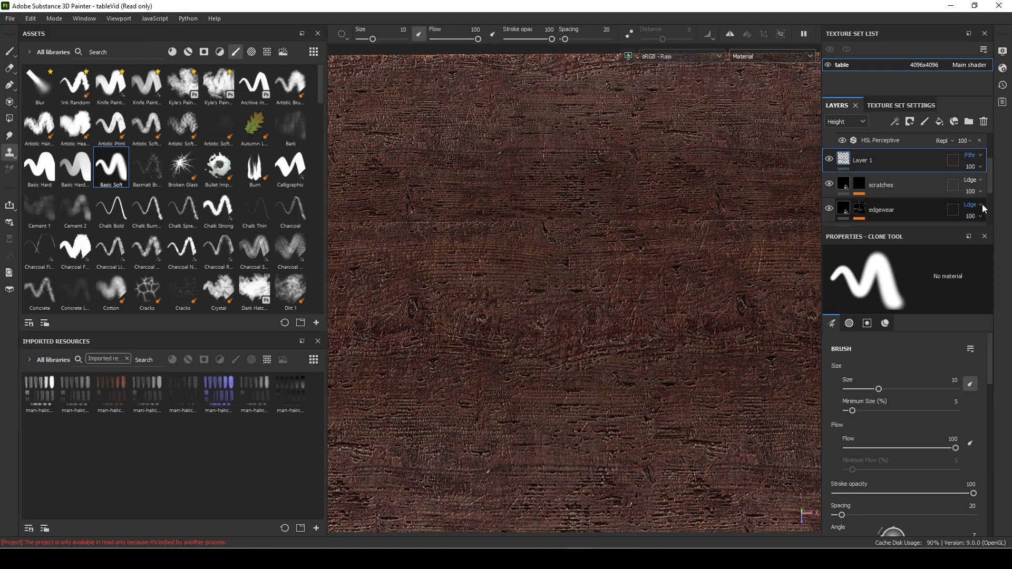
click(858, 126)
click(842, 157)
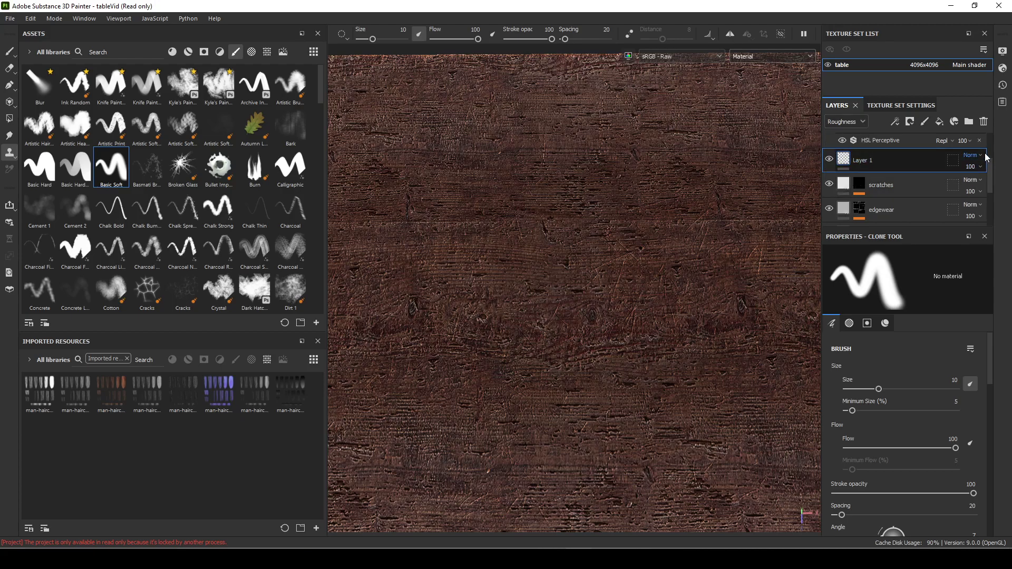
click(981, 156)
click(972, 174)
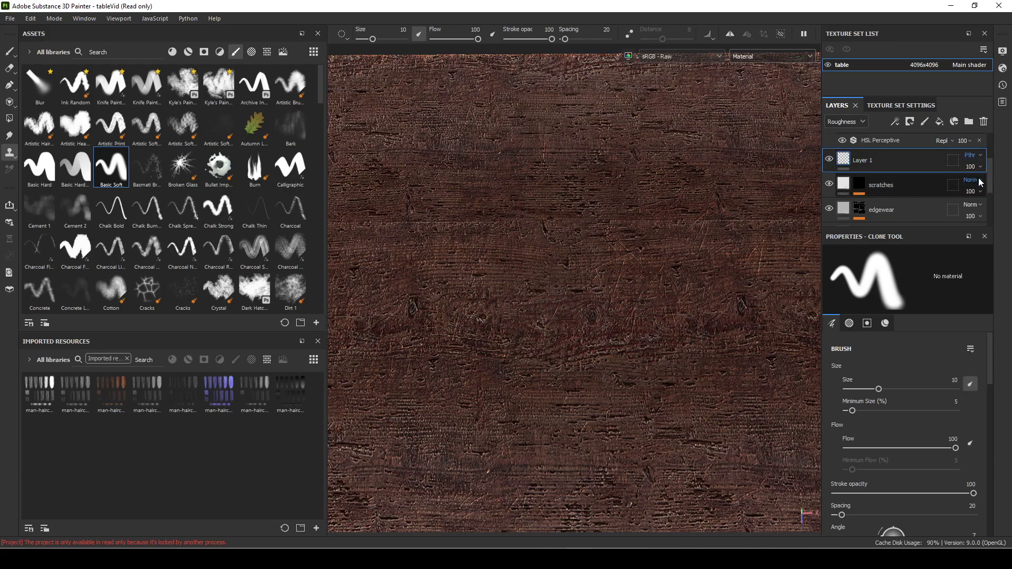
Set Layer 1 to Passthrough in the Normal channel and return to the Base color view.
click(846, 121)
click(848, 177)
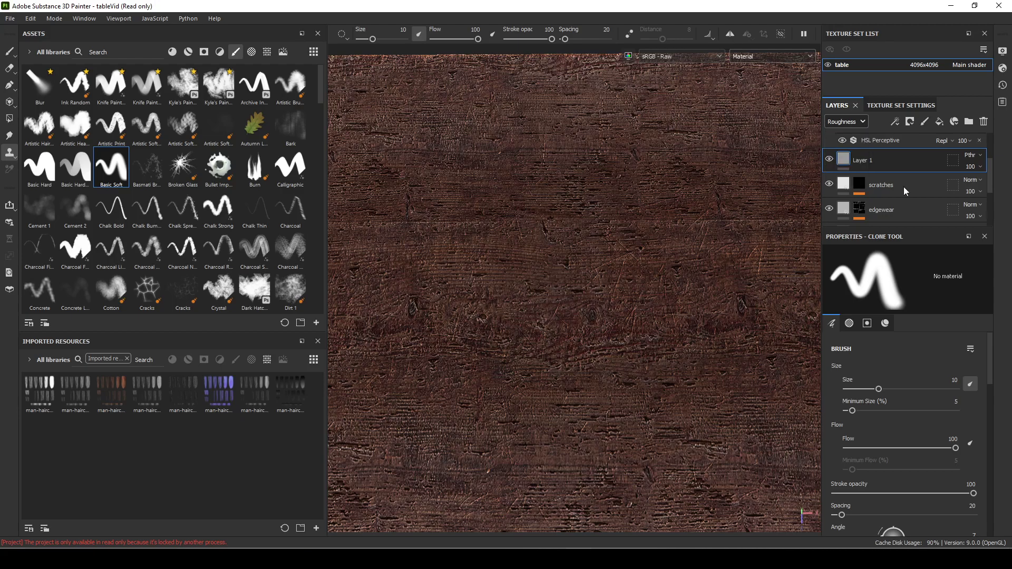
click(974, 154)
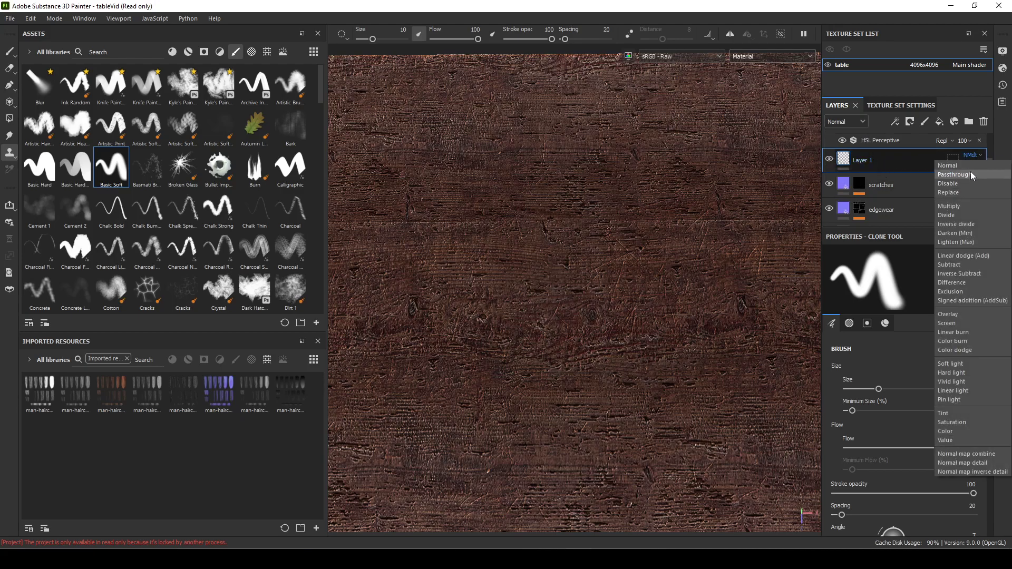
click(964, 175)
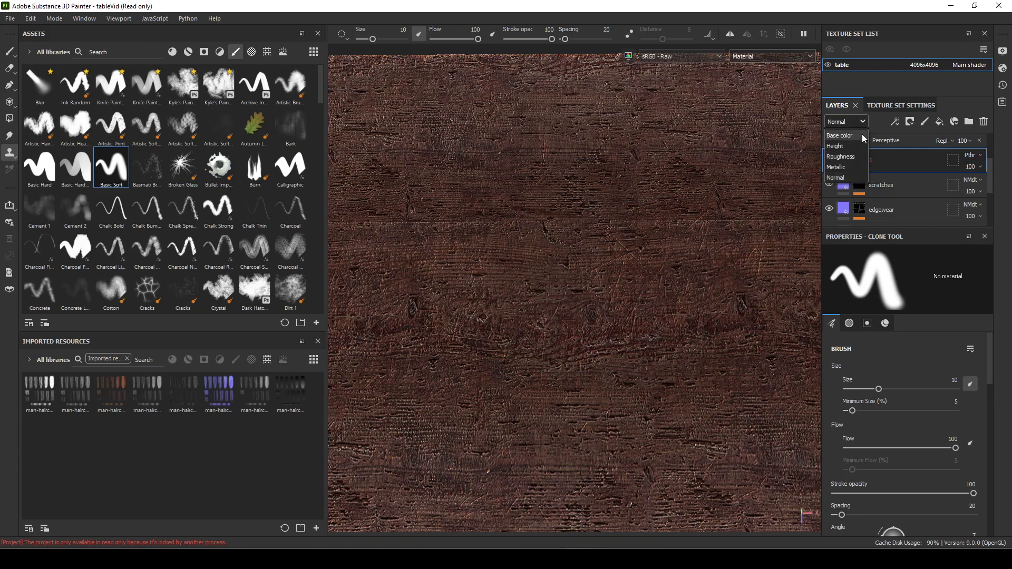
click(851, 136)
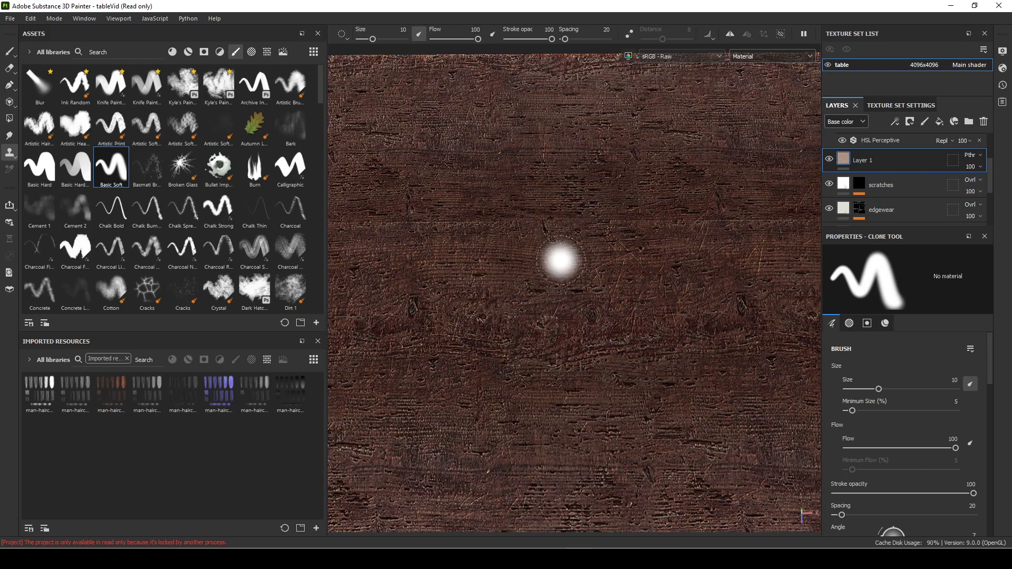
alt+drag(553, 283, 546, 317)
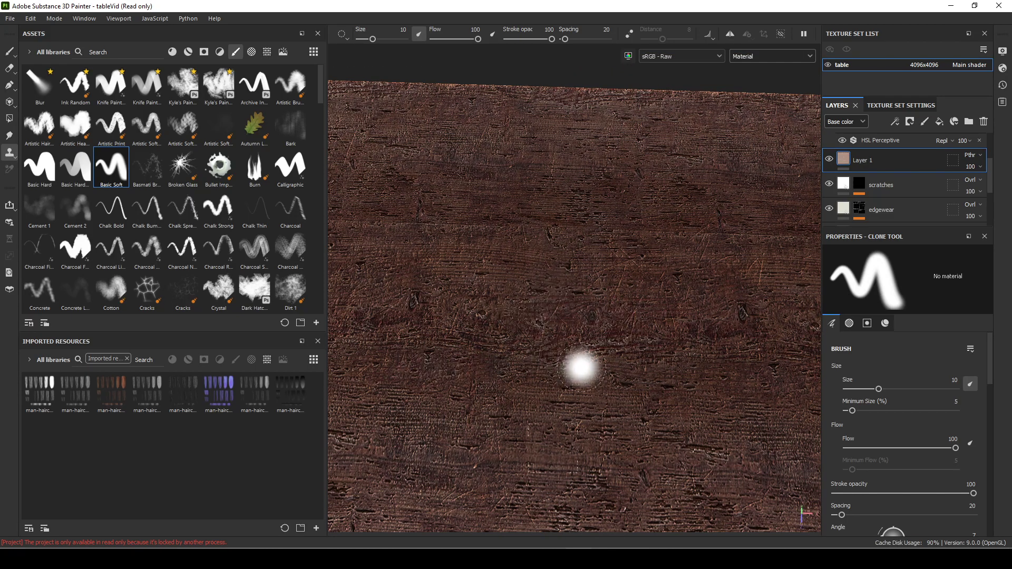
mouse_move(572, 366)
alt+mouse_down()
mouse_move(529, 398)
mouse_move(636, 371)
mouse_move(610, 391)
alt+mouse_up()
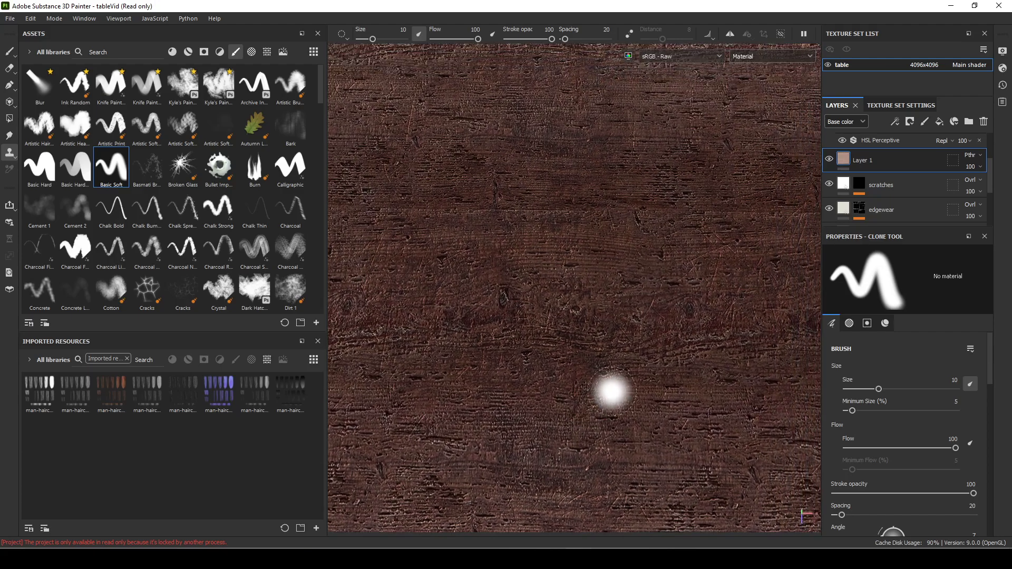
Rename Layer 1 to 'cloneFixes'.
double_click(861, 161)
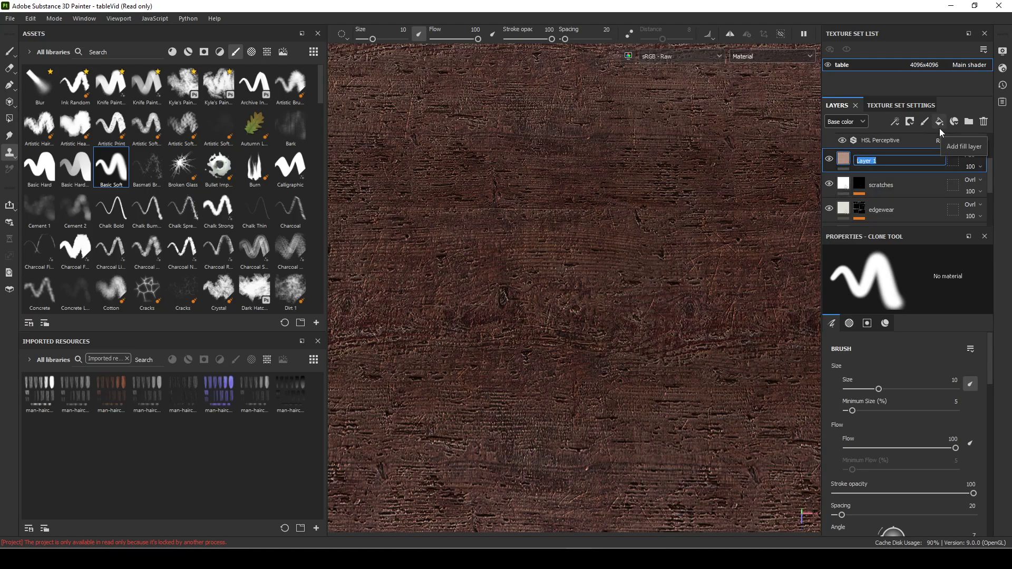
text(cloneF)
text(ixes)
key(Return)
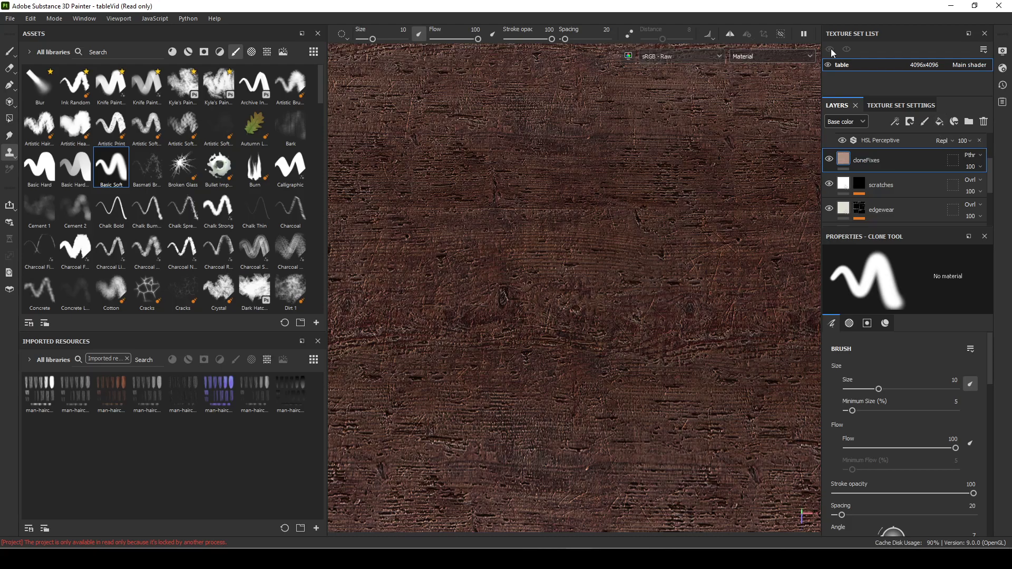
Reframe the texture view and switch the clone tool to Clone (relative source).
mouse_move(606, 396)
middle_down()
mouse_move(820, 398)
mouse_move(812, 410)
middle_up()
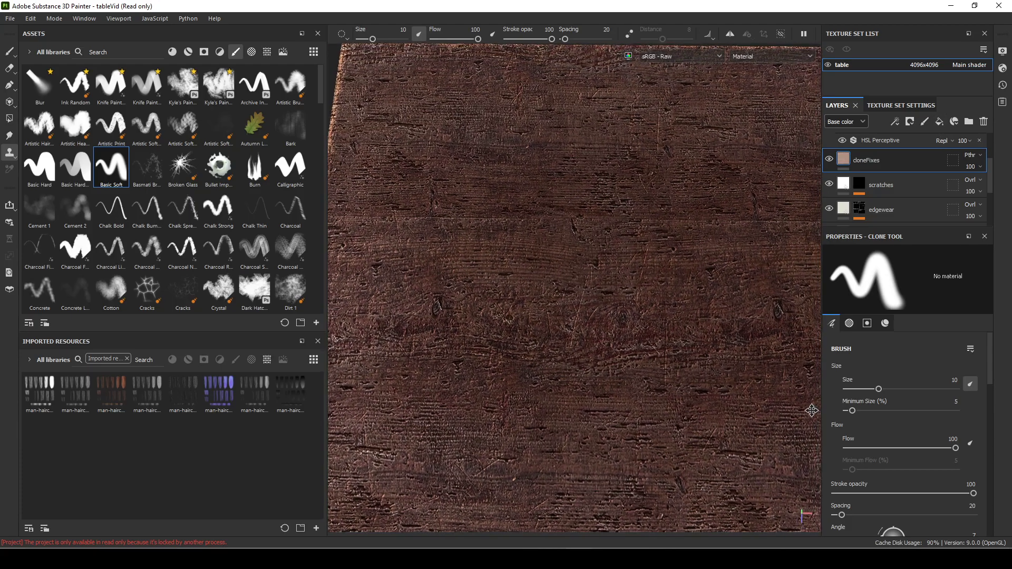
mouse_move(684, 379)
middle_down()
mouse_move(665, 406)
mouse_move(637, 380)
middle_up()
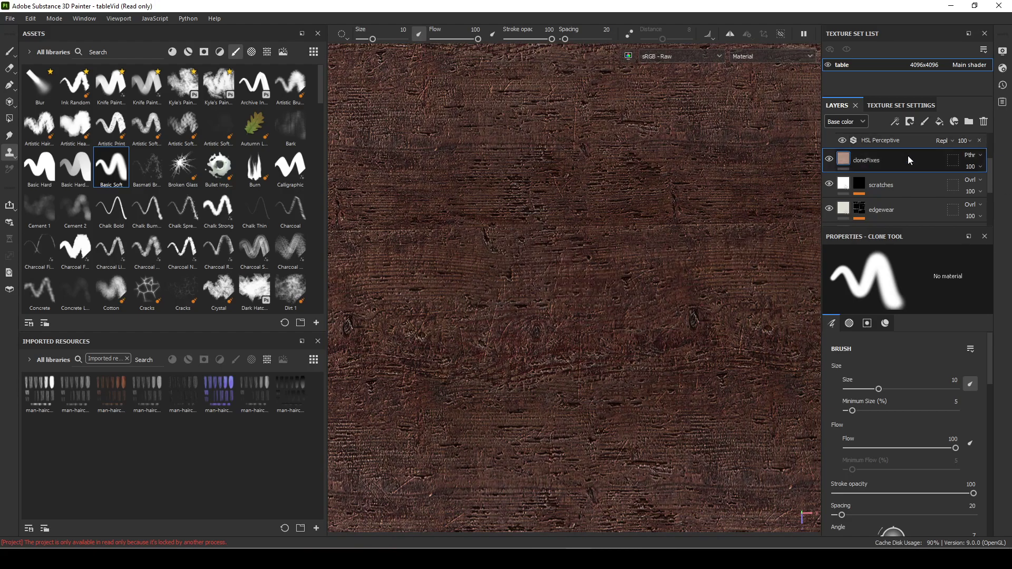
middle_drag(511, 353, 724, 278)
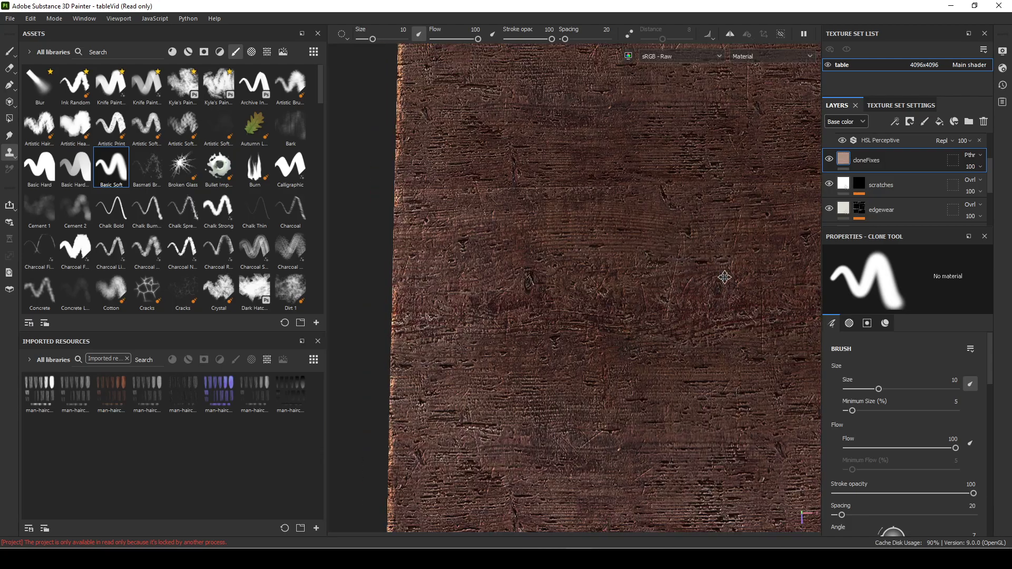
mouse_move(724, 276)
alt+mouse_down()
mouse_move(630, 272)
mouse_move(395, 346)
alt+mouse_up()
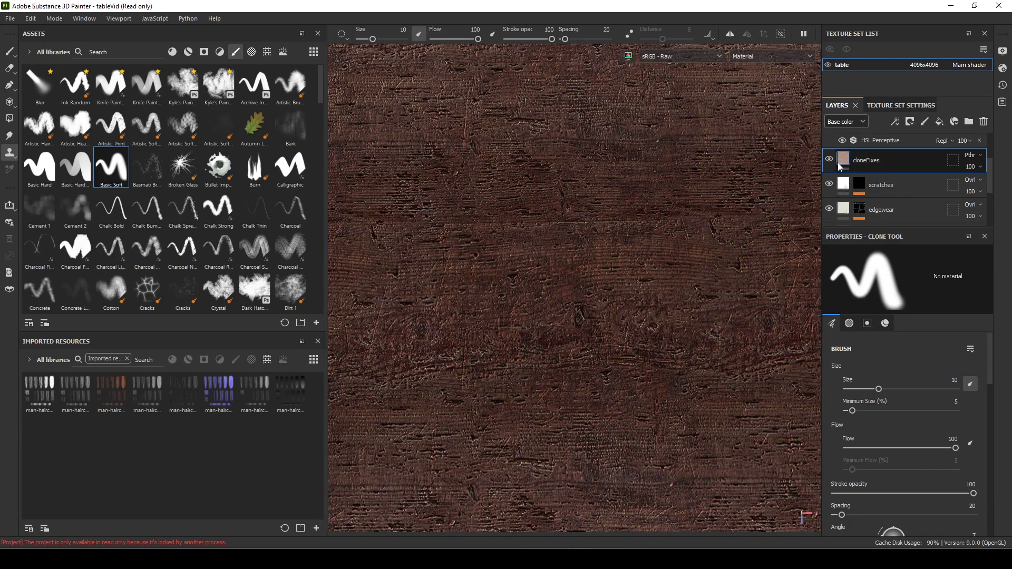
mouse_move(9, 151)
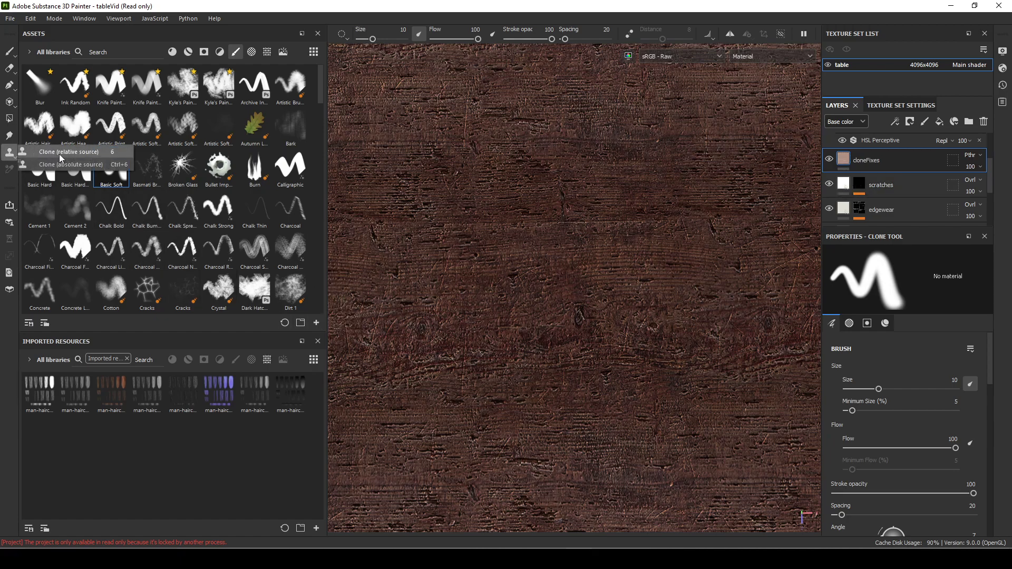
click(92, 152)
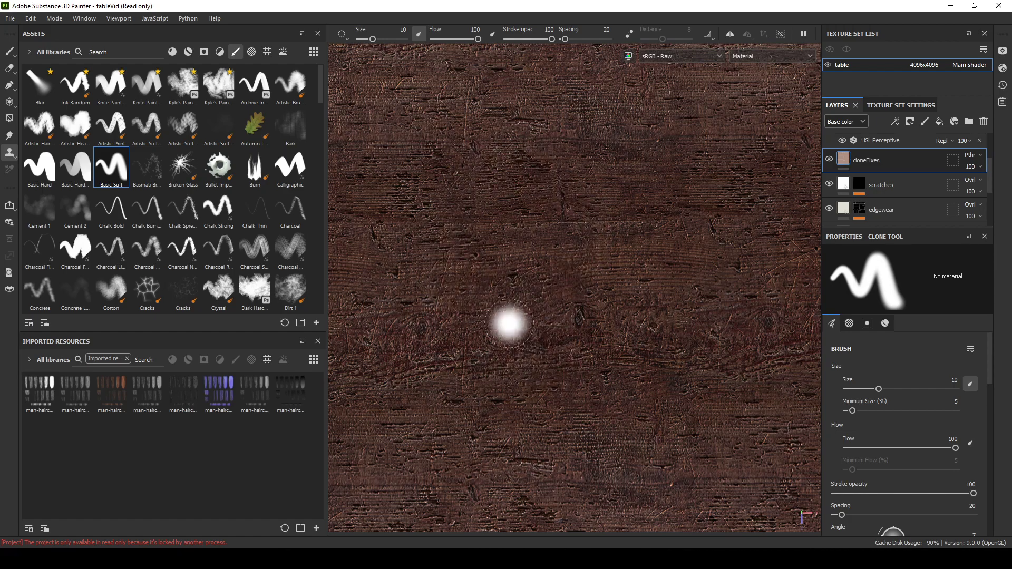
Preview the Curvature map, then set the viewport back to Material.
key(b)
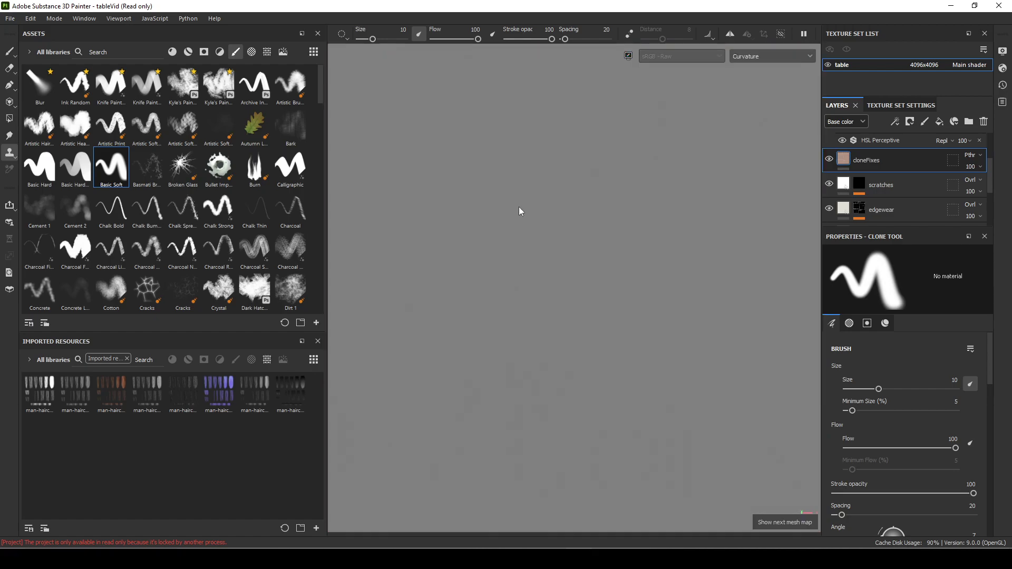
click(742, 57)
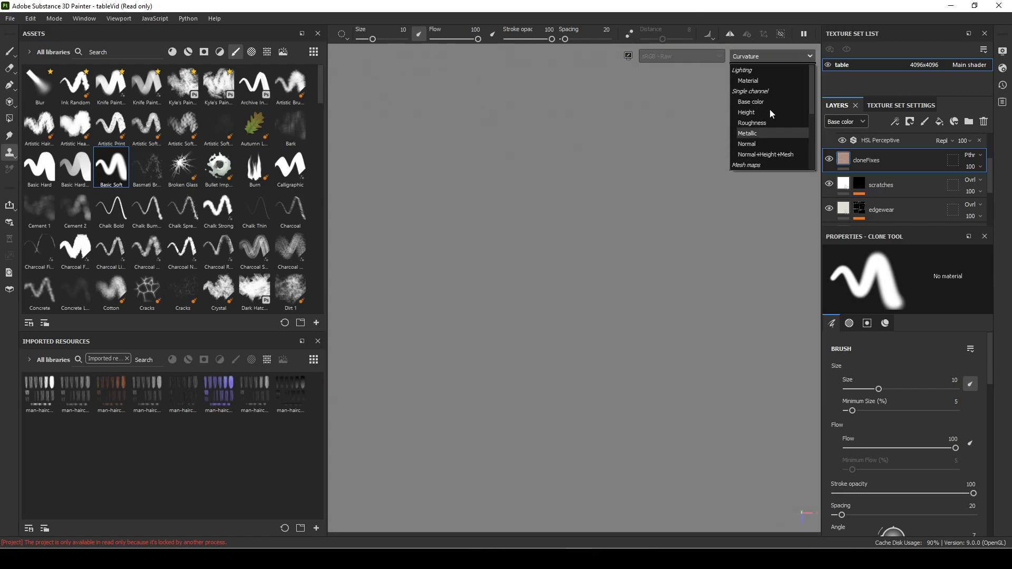
click(759, 81)
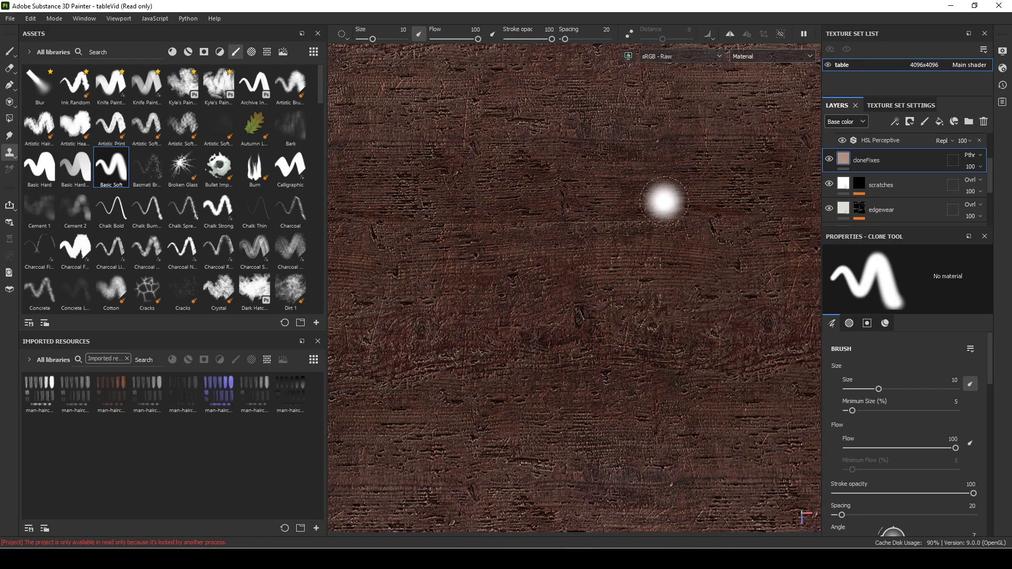
Select the cloneFixes layer, set a clone source on the wood, and turn the panel toward the view.
click(842, 161)
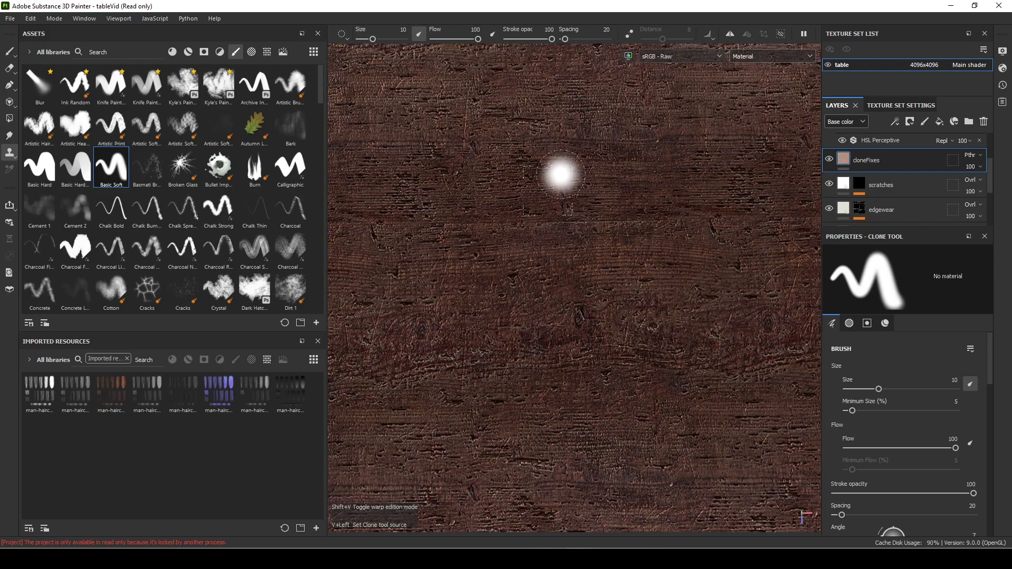
click(578, 318)
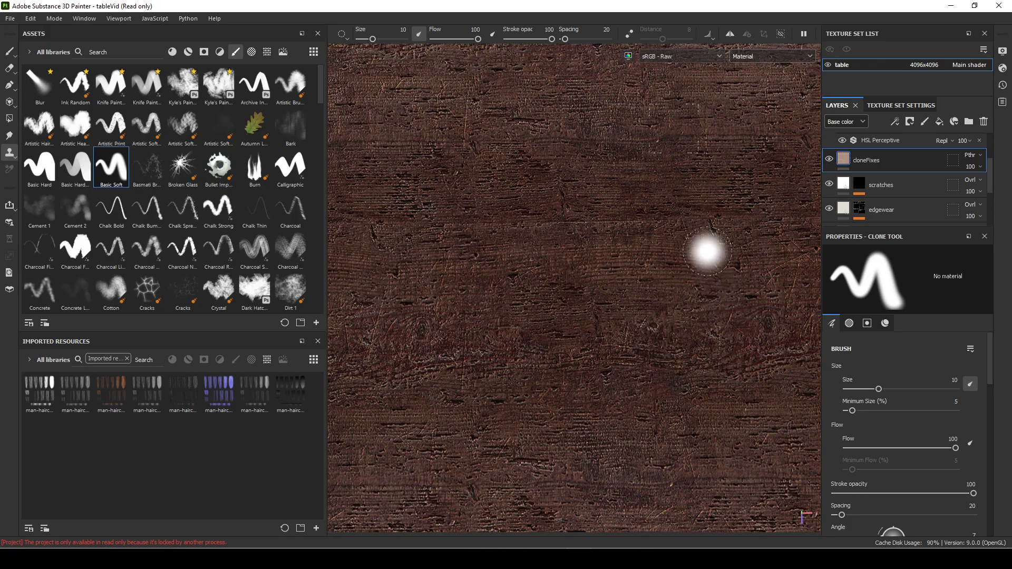
scroll(775, 346, down, 2)
mouse_move(623, 391)
alt+mouse_down()
mouse_move(563, 386)
mouse_move(588, 458)
mouse_move(499, 363)
alt+mouse_up()
mouse_move(602, 413)
alt+mouse_down()
mouse_move(549, 409)
mouse_move(522, 427)
mouse_move(509, 409)
mouse_move(535, 403)
mouse_move(417, 440)
alt+mouse_up()
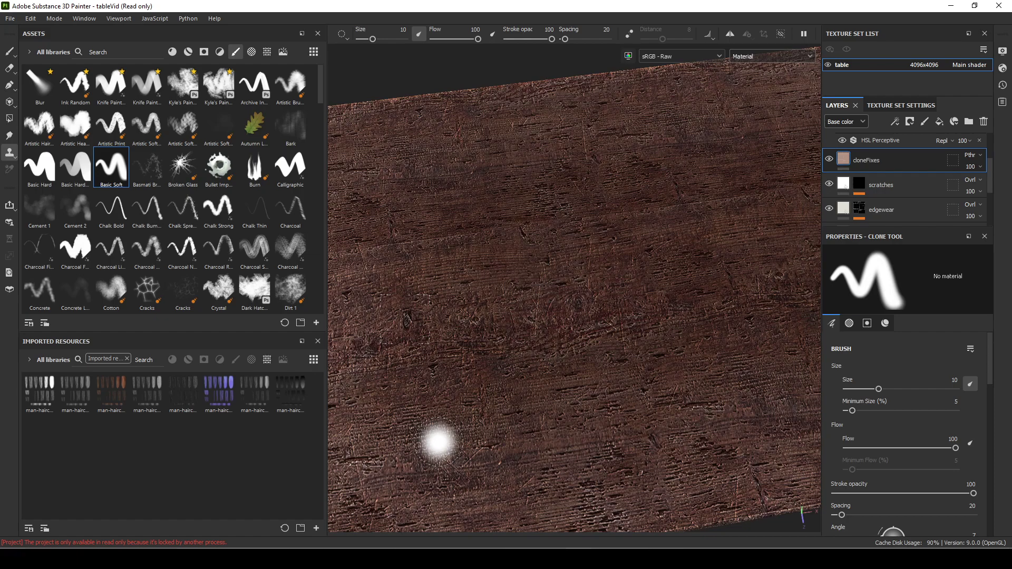
key(c)
key(c)
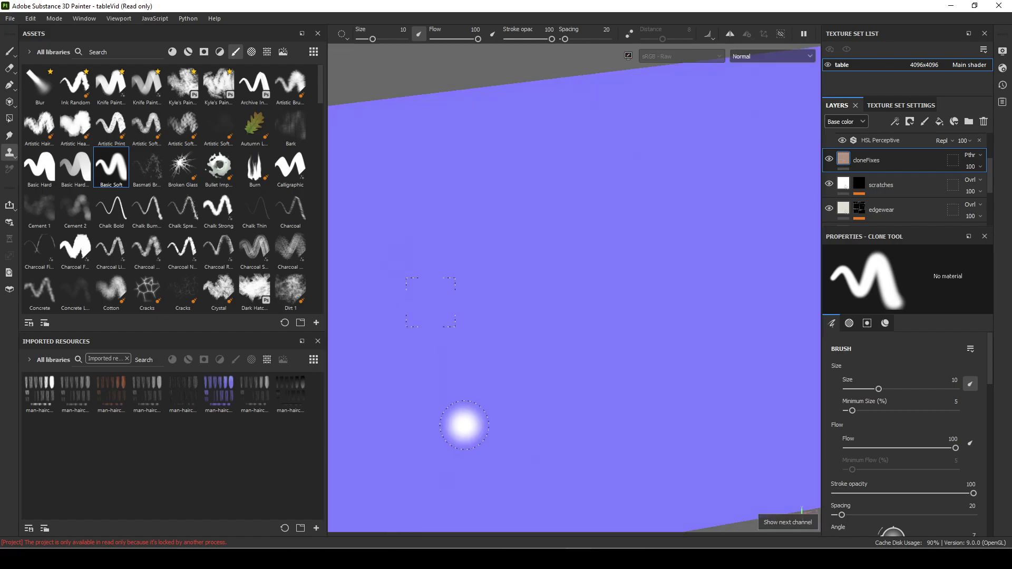
key(c)
key(c)
click(774, 58)
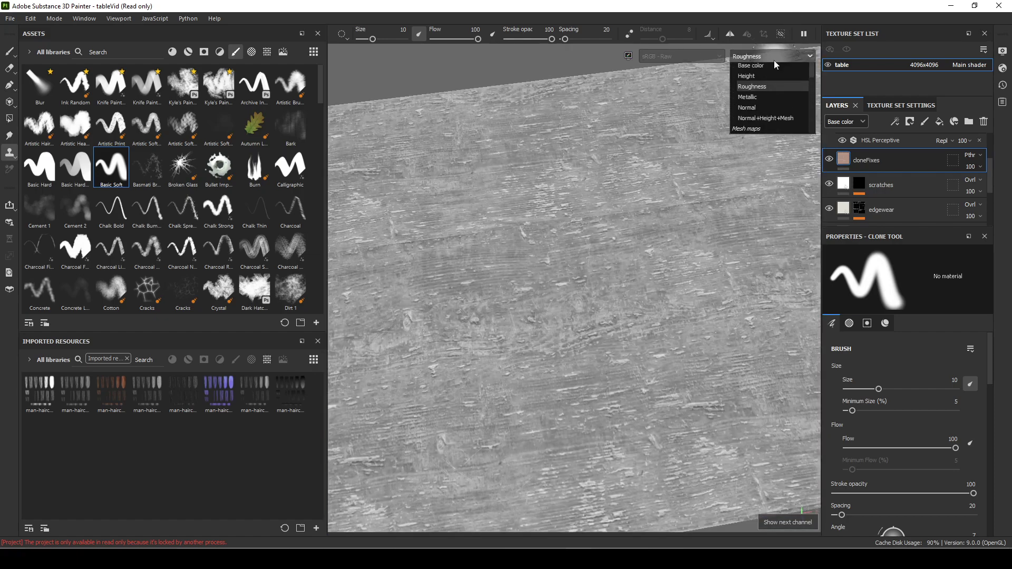
click(758, 75)
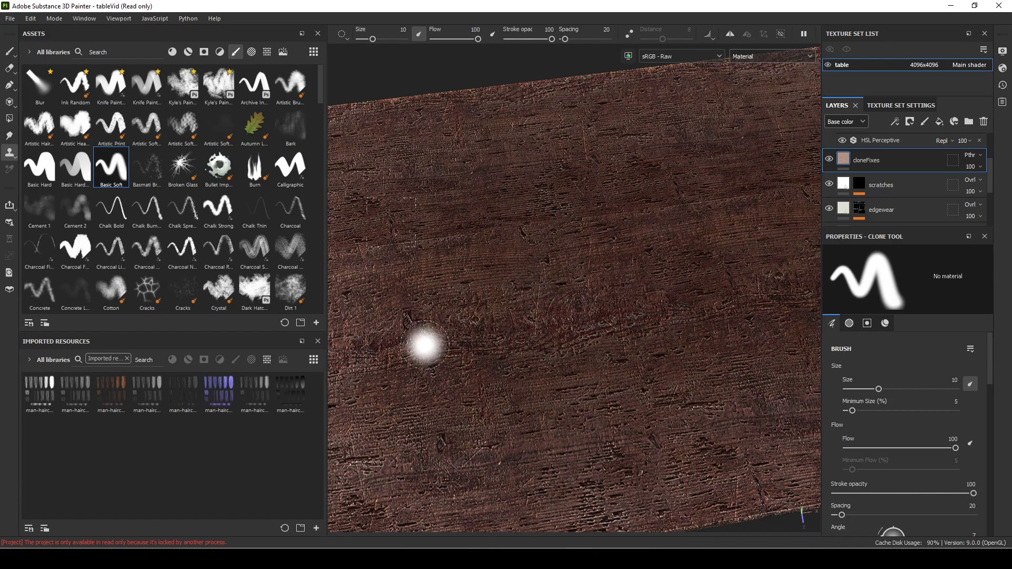
Ready a new clone source with V and orbit to show the table's front edge and drawer knob.
key(v)
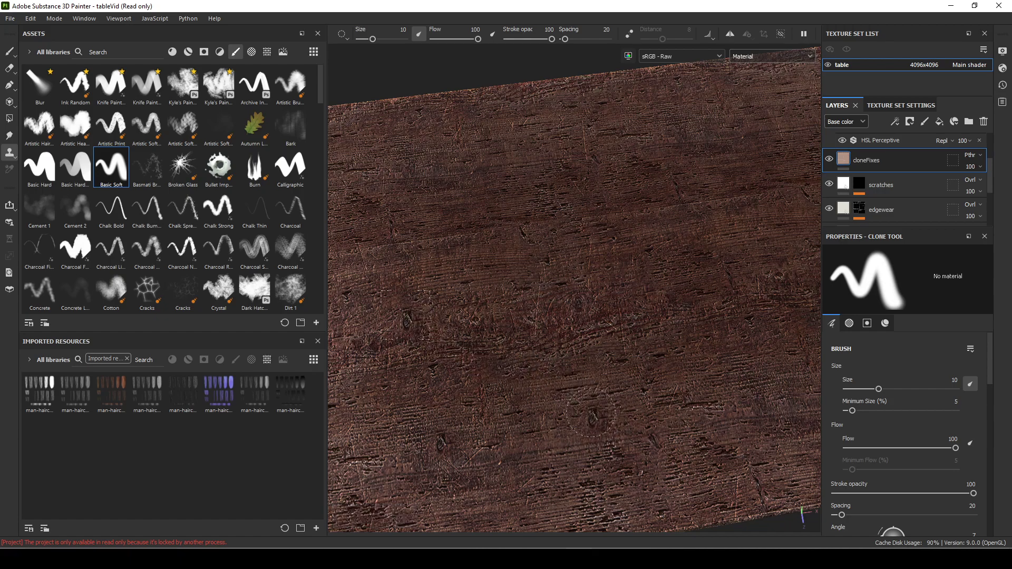
mouse_move(622, 443)
alt+mouse_down()
mouse_move(646, 374)
mouse_move(603, 361)
alt+mouse_up()
mouse_move(660, 398)
alt+mouse_down()
mouse_move(519, 377)
mouse_move(558, 419)
mouse_move(542, 424)
mouse_move(664, 382)
mouse_move(660, 434)
mouse_move(693, 324)
mouse_move(605, 451)
mouse_move(608, 480)
mouse_move(678, 419)
alt+mouse_up()
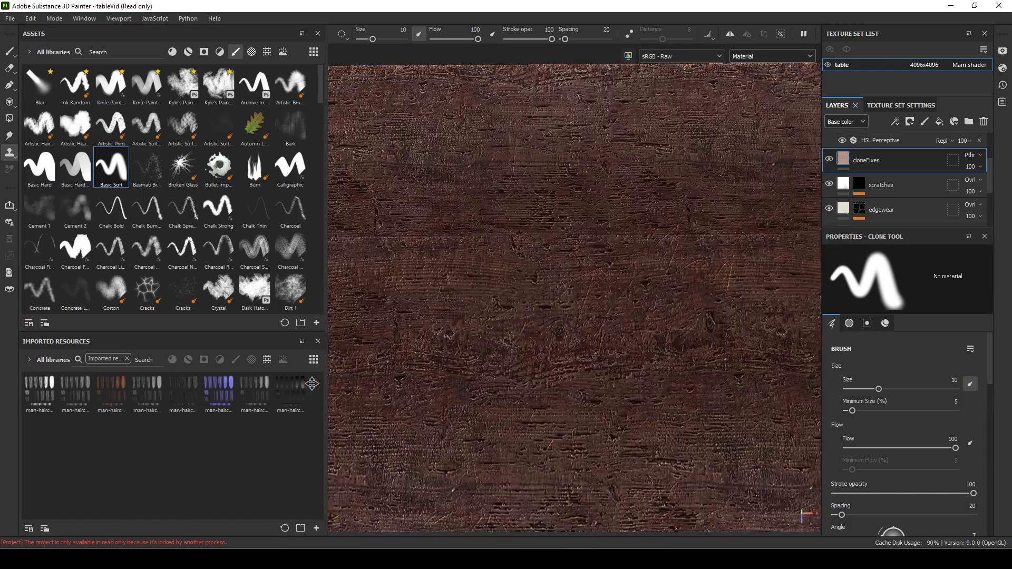
alt+middle_drag(678, 418, 601, 381)
mouse_move(601, 382)
alt+mouse_down()
mouse_move(362, 357)
mouse_move(525, 361)
mouse_move(537, 398)
mouse_move(638, 427)
mouse_move(492, 344)
mouse_move(735, 186)
mouse_move(593, 271)
mouse_move(655, 202)
alt+mouse_up()
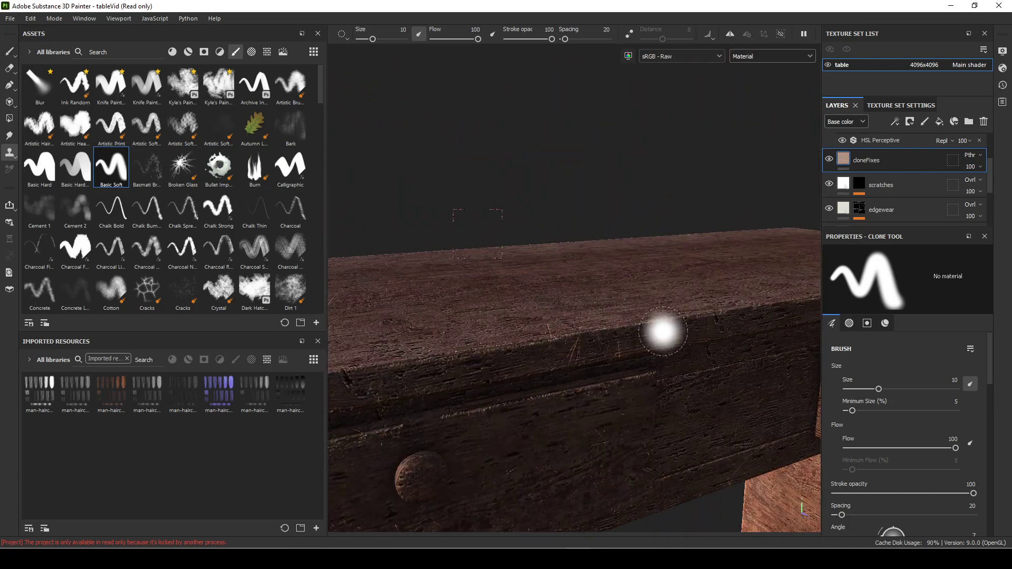